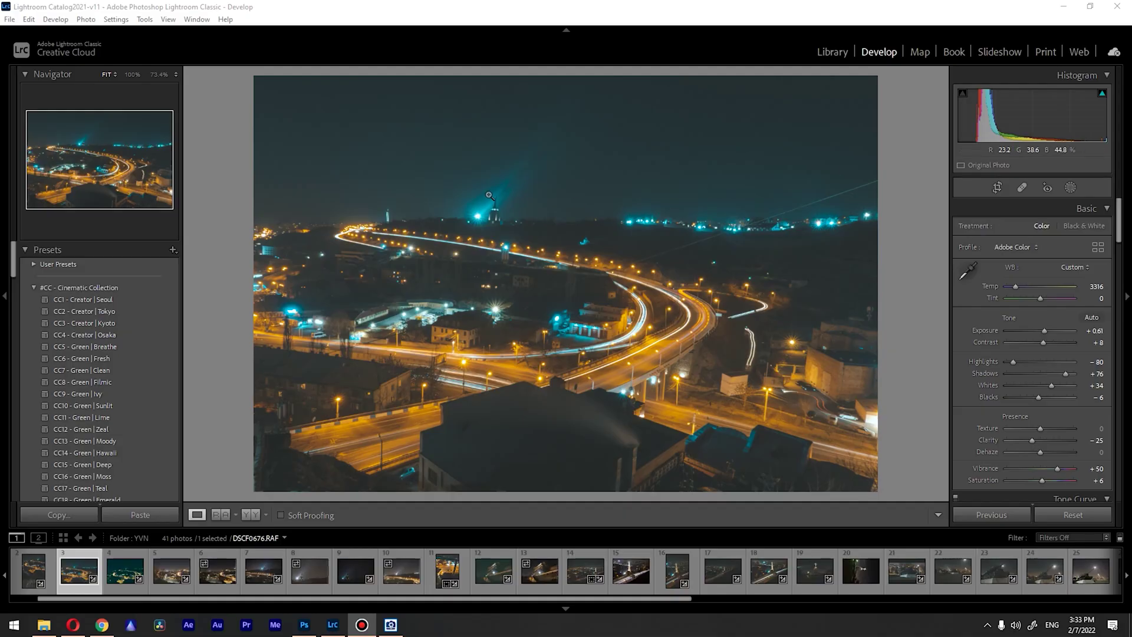
In Develop, bring up the context menu of the edited night photo DSCF0676.RAF.
right_click(542, 201)
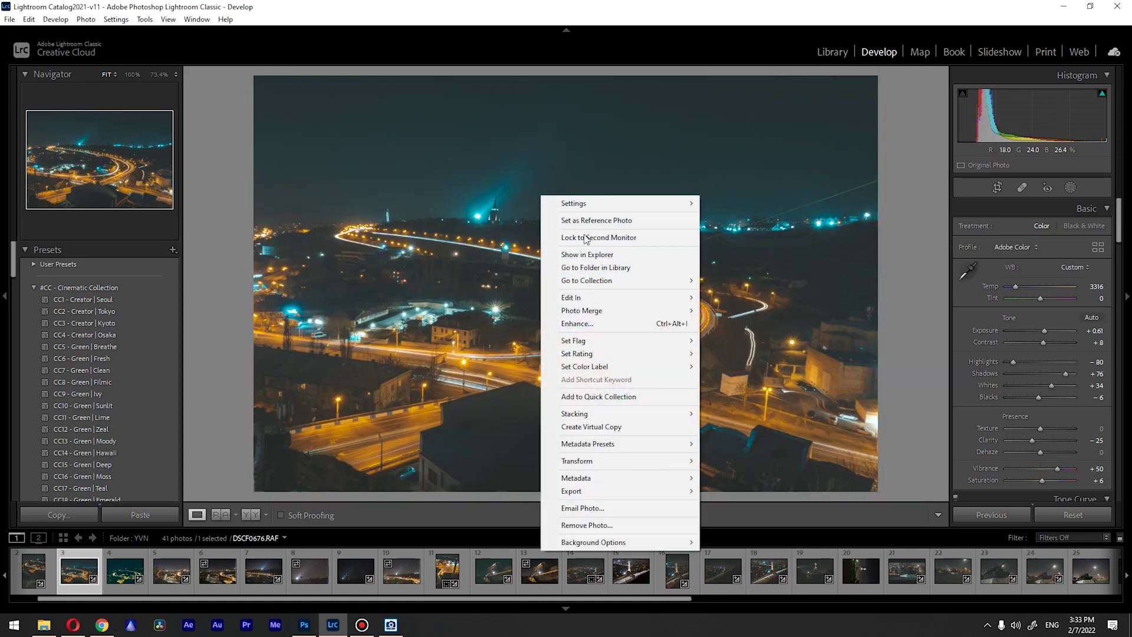
Send DSCF0676.RAF to Photoshop 2022 and list the status-bar document info options.
mouse_move(648, 298)
left_click(715, 297)
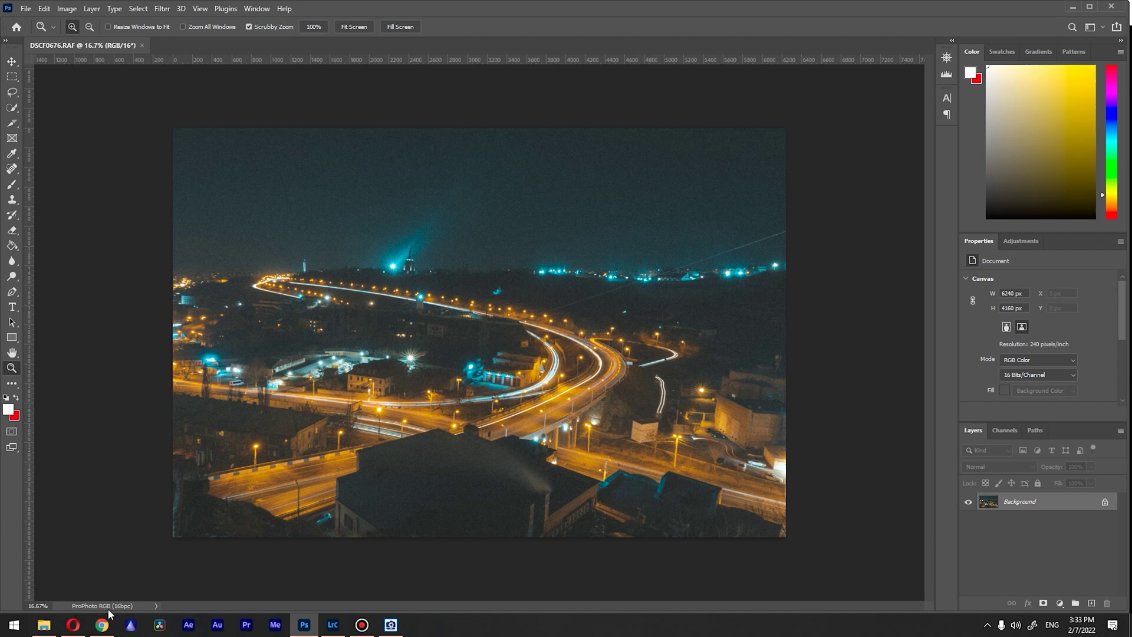
left_click(156, 606)
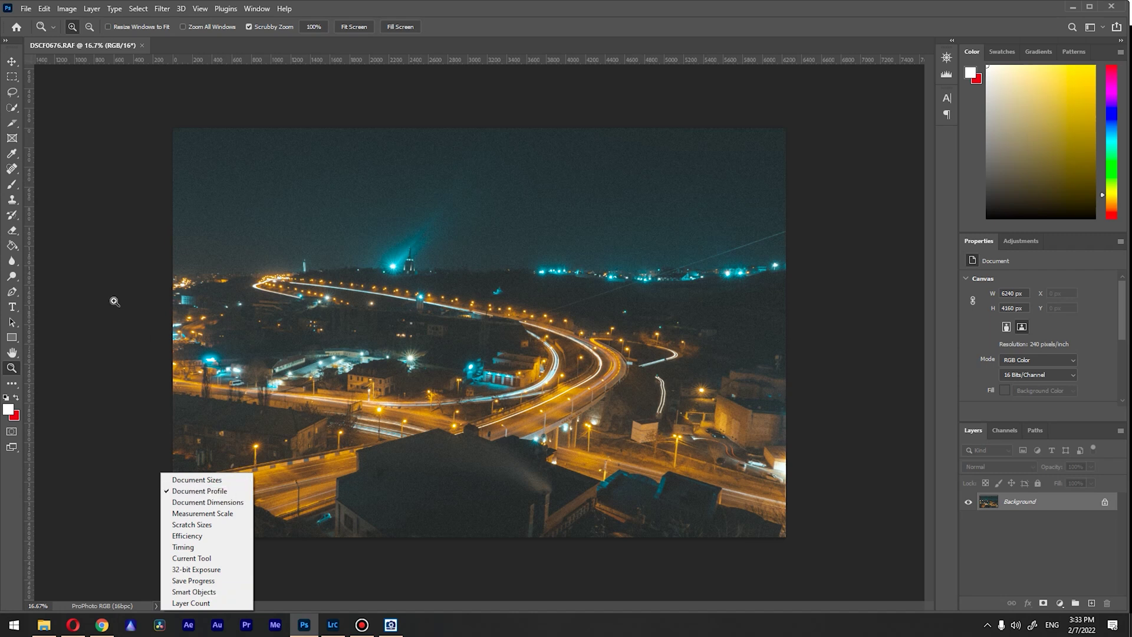
Show Document Profile in the status bar, save a quality-12 JPEG copy, then minimize Photoshop.
left_click(66, 171)
left_click(27, 9)
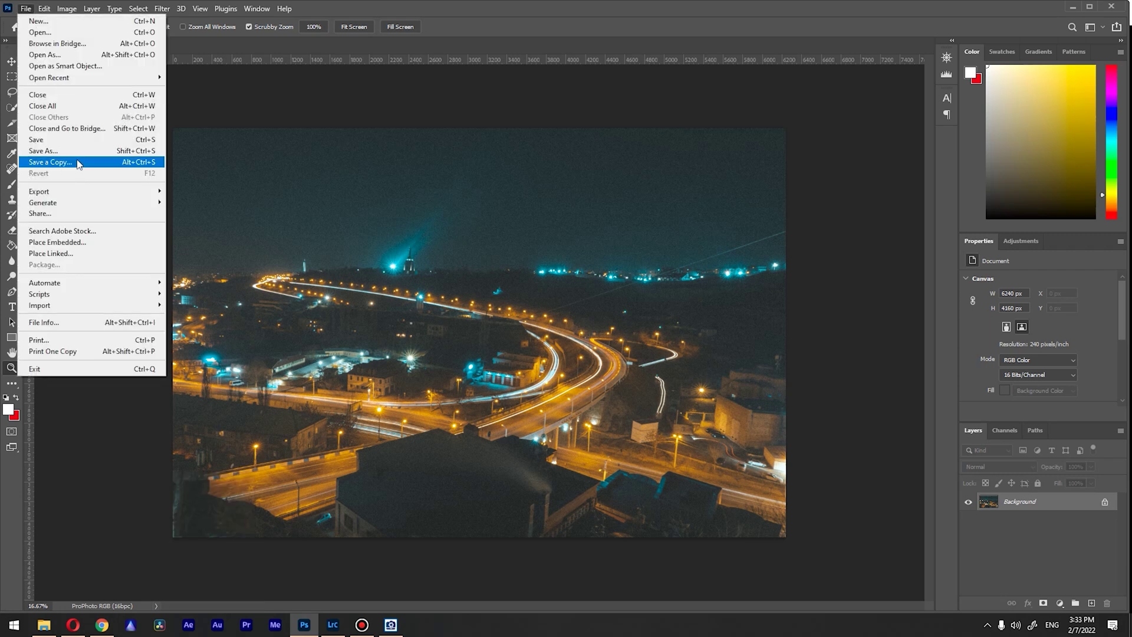
left_click(79, 162)
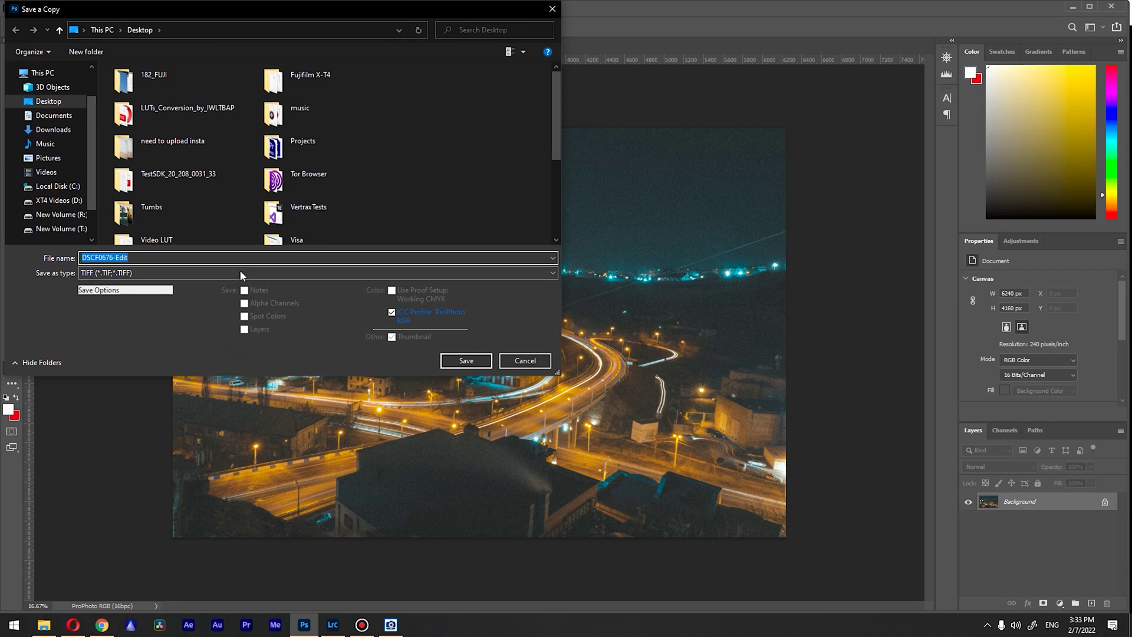
left_click(240, 272)
left_click(229, 319)
left_click(190, 273)
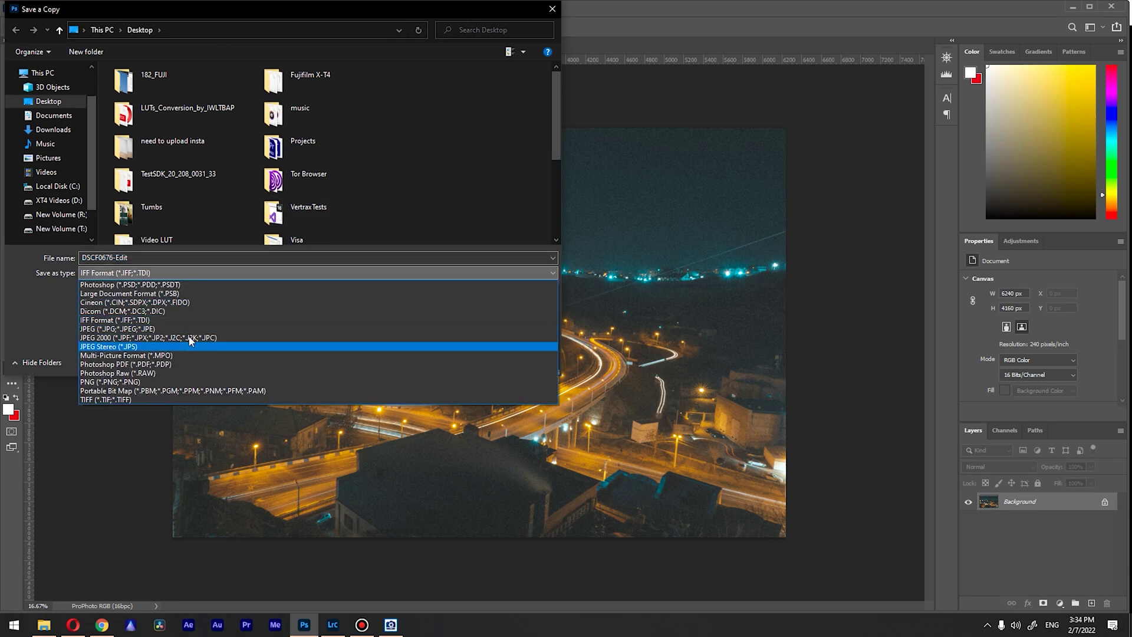
left_click(236, 328)
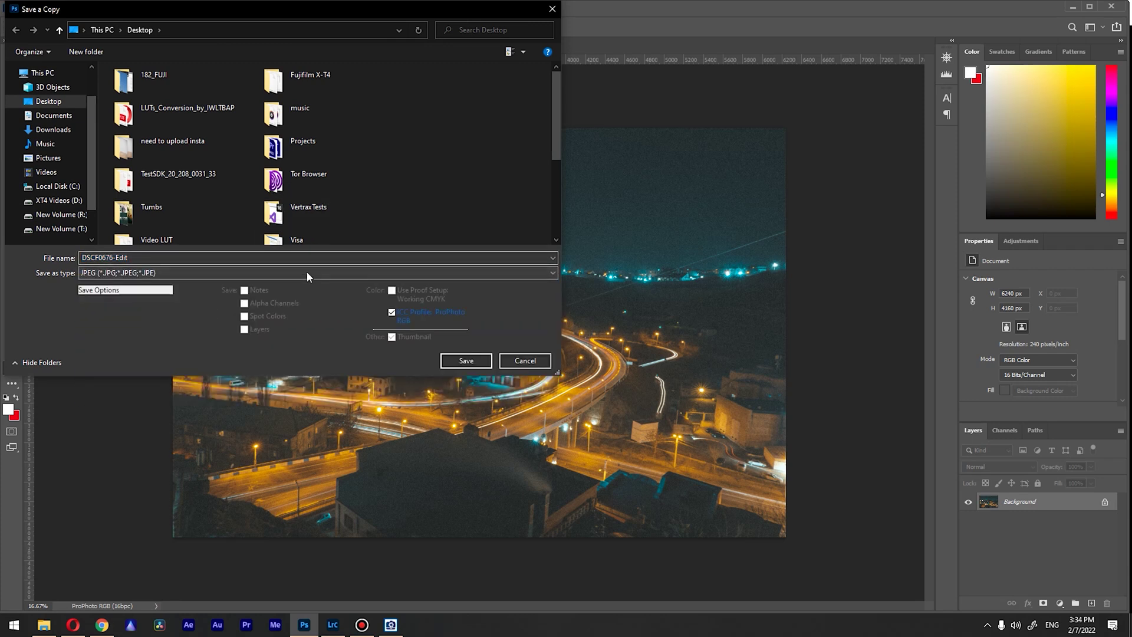
left_click(252, 258)
left_click(466, 361)
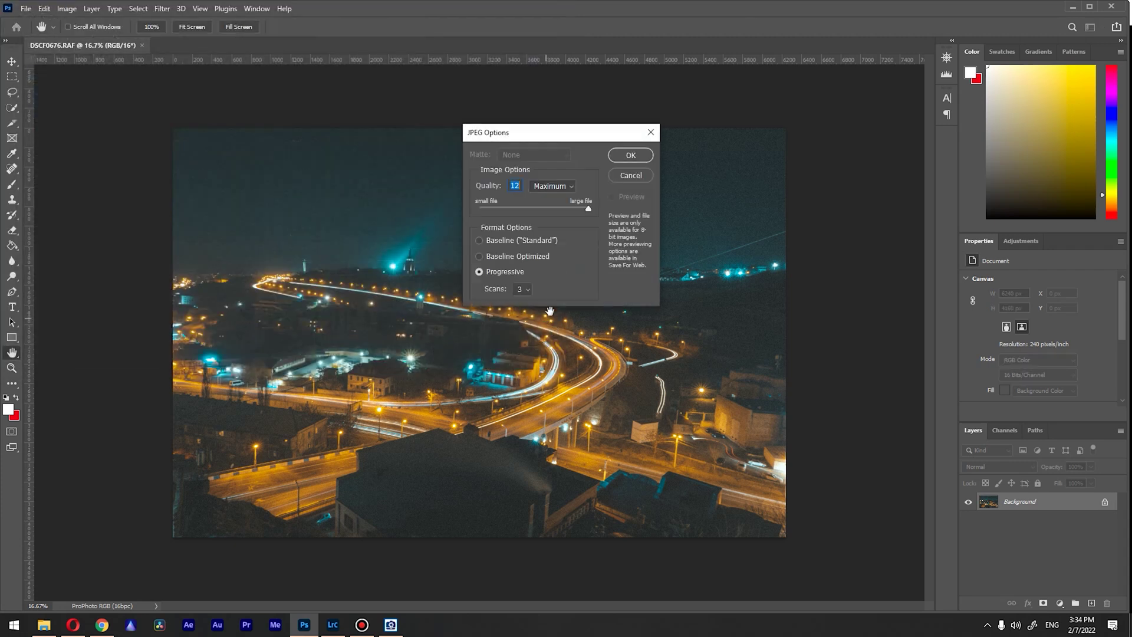
left_click(631, 155)
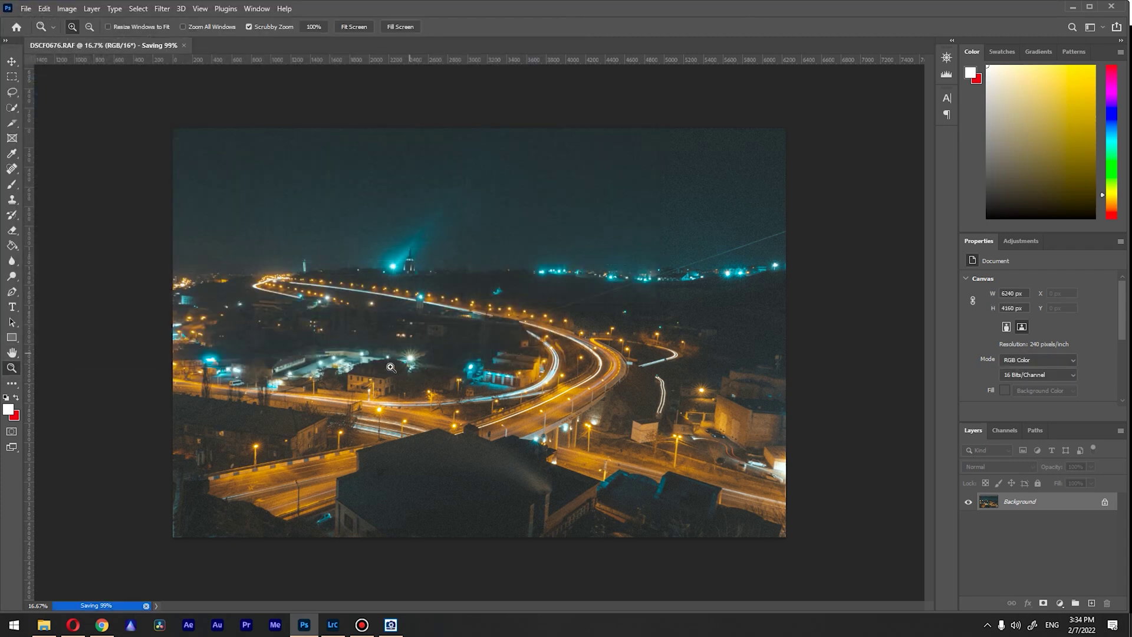
left_click(1072, 7)
left_click(1072, 7)
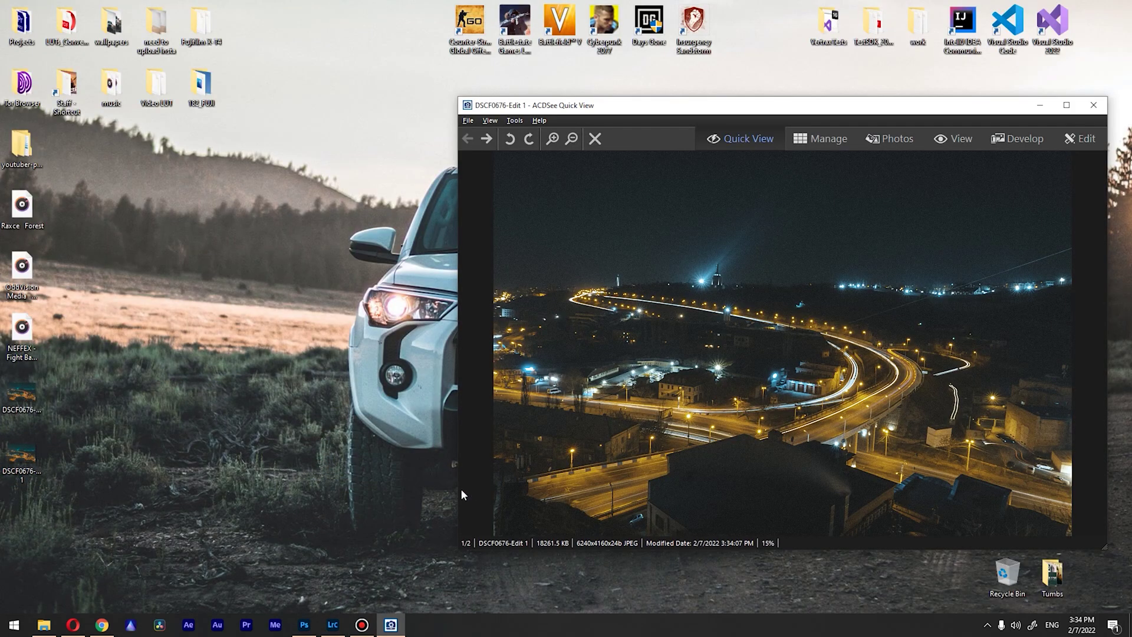
left_click(334, 625)
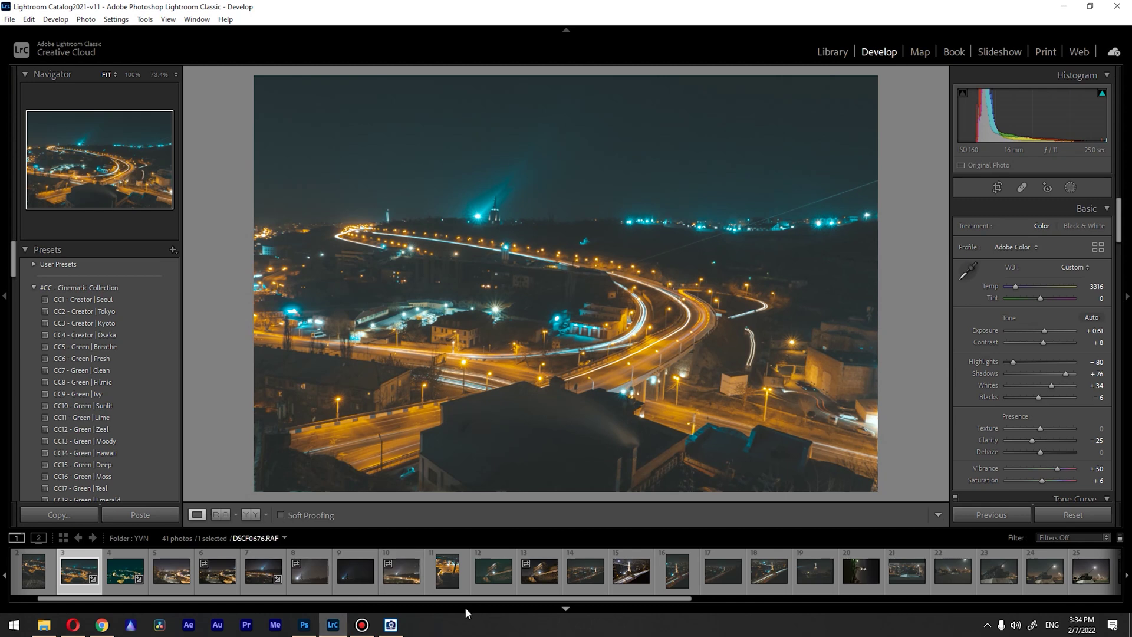
left_click(391, 625)
left_click_drag(670, 106, 829, 57)
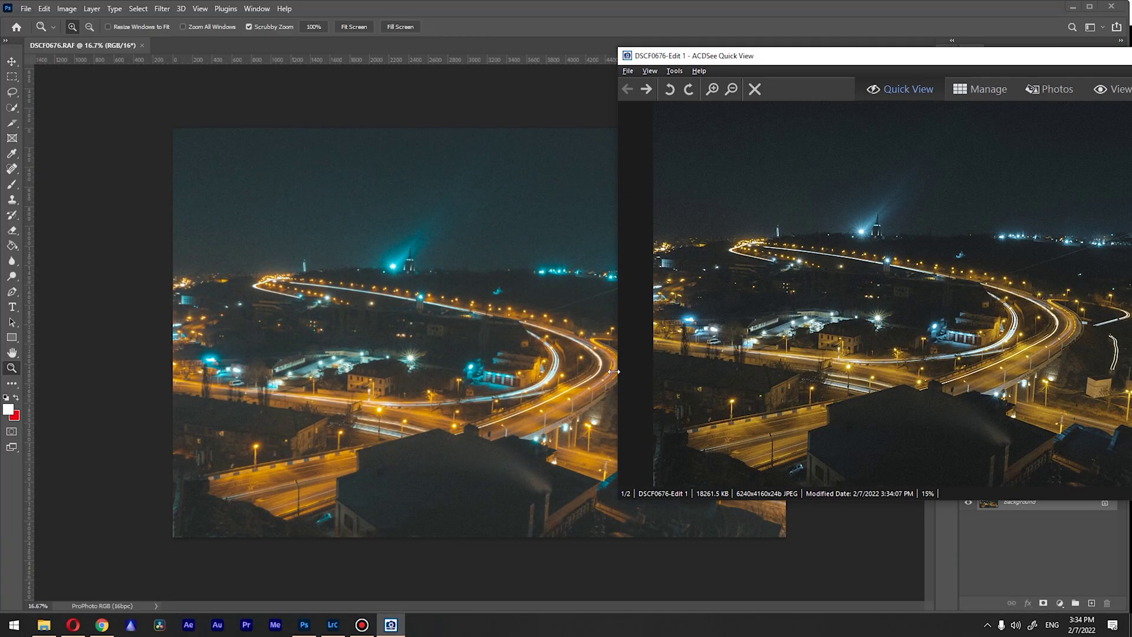
left_click_drag(938, 58, 633, 84)
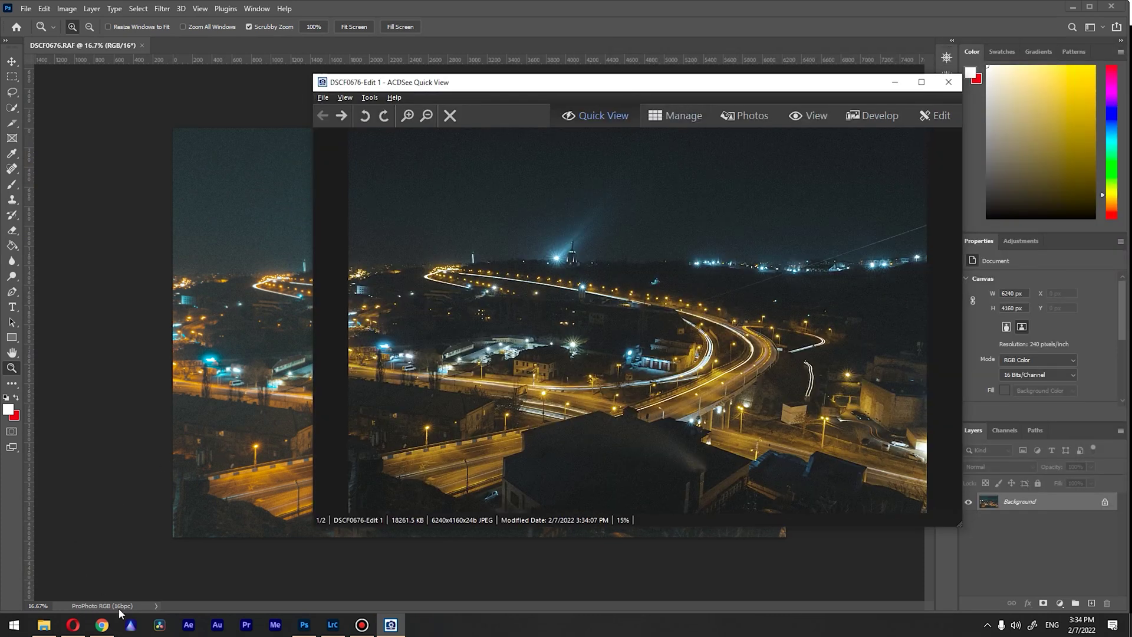
left_click(109, 501)
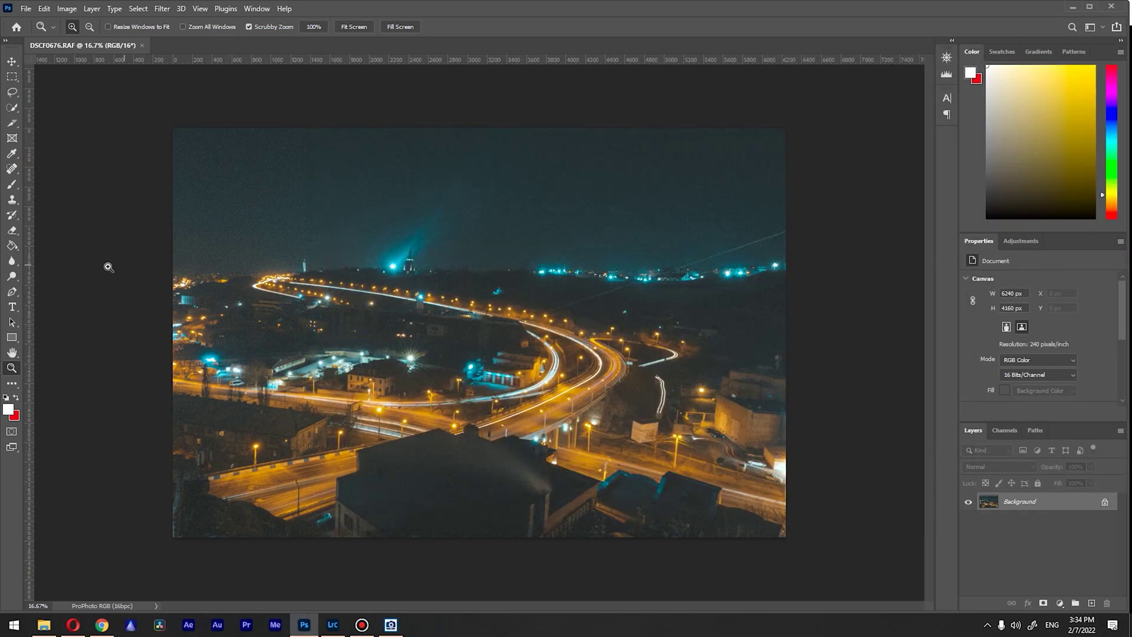
Convert the document from ProPhoto RGB to sRGB IEC61966-2.1 with Convert to Profile.
left_click(45, 9)
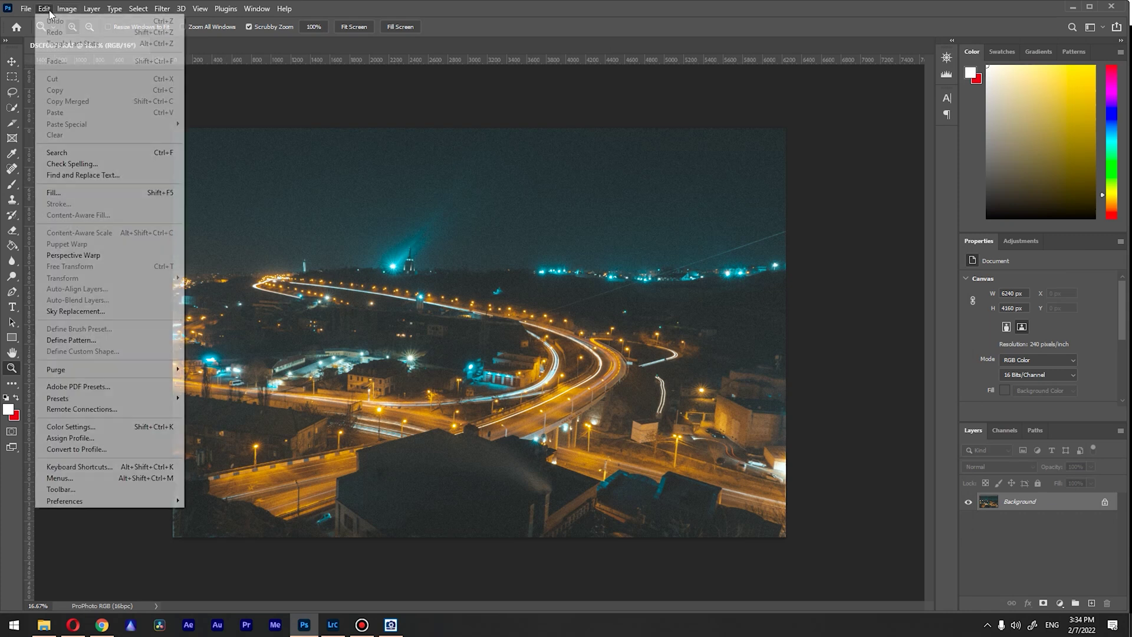
left_click(65, 449)
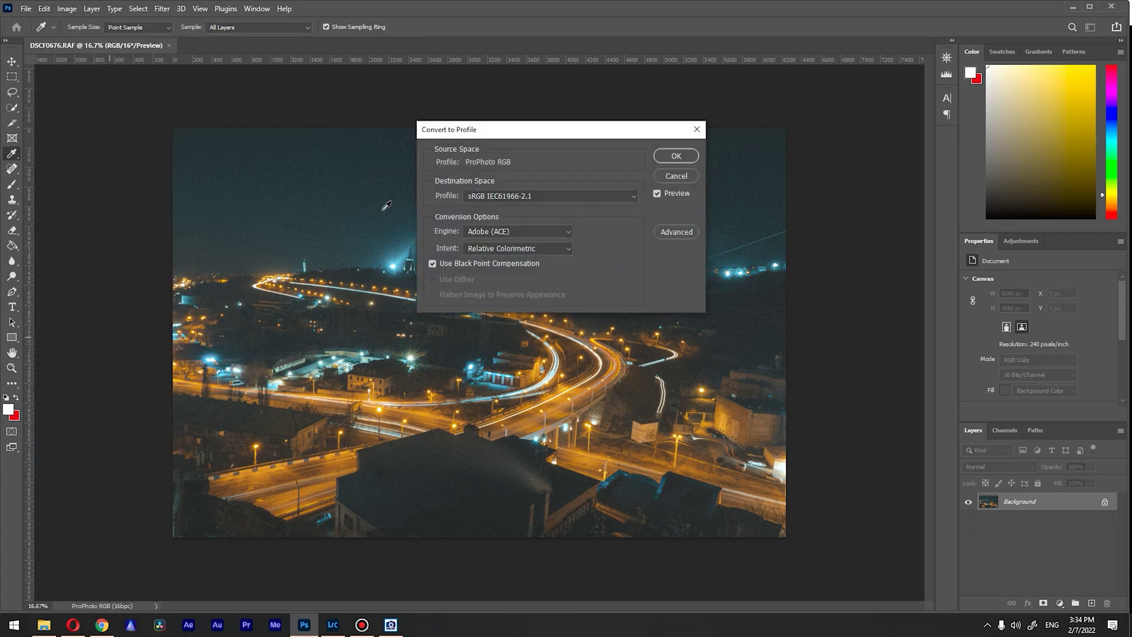
left_click(483, 196)
left_click(463, 201)
left_click(676, 156)
key("z")
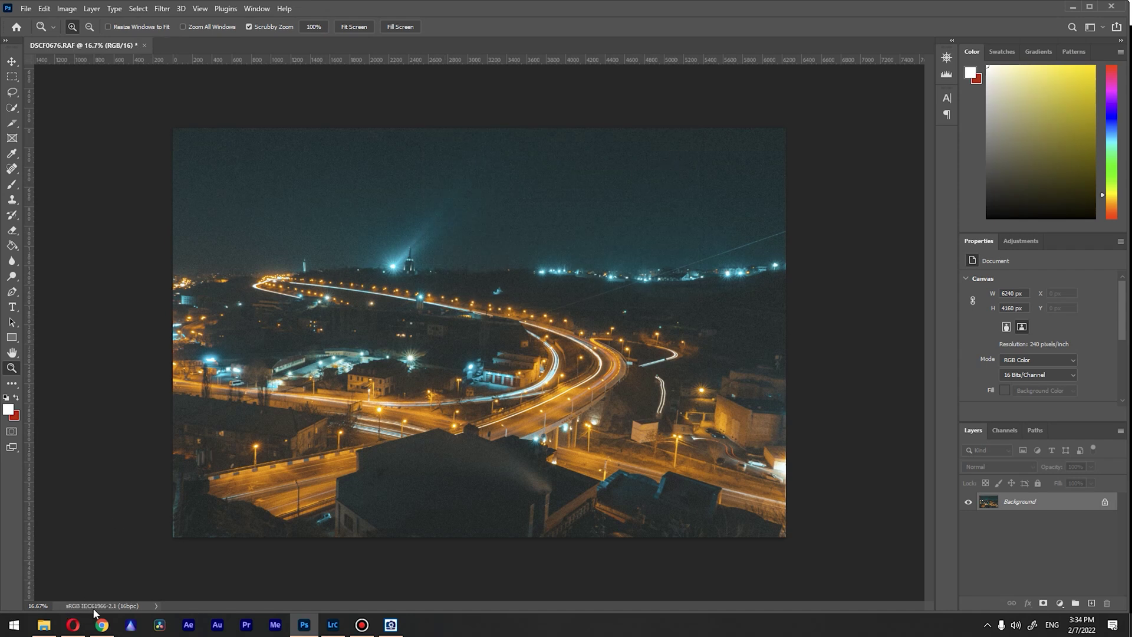
left_click(26, 8)
Save the sRGB JPEG copy as 'DSCF0676-Edit 2' and view it in ACDSee Quick View.
left_click(69, 163)
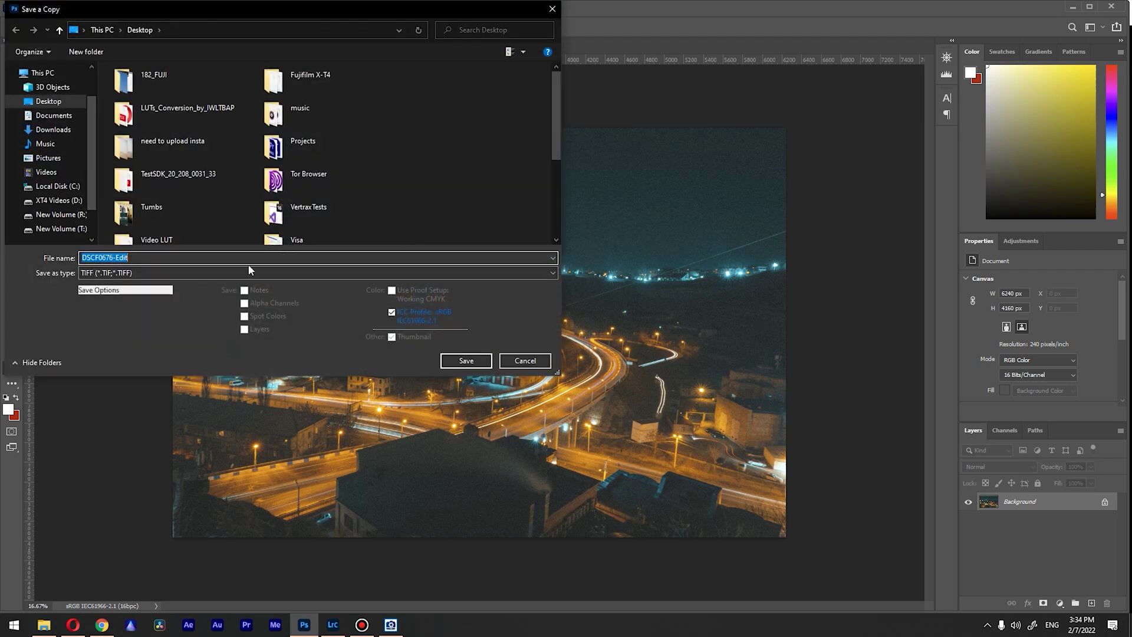
left_click(248, 262)
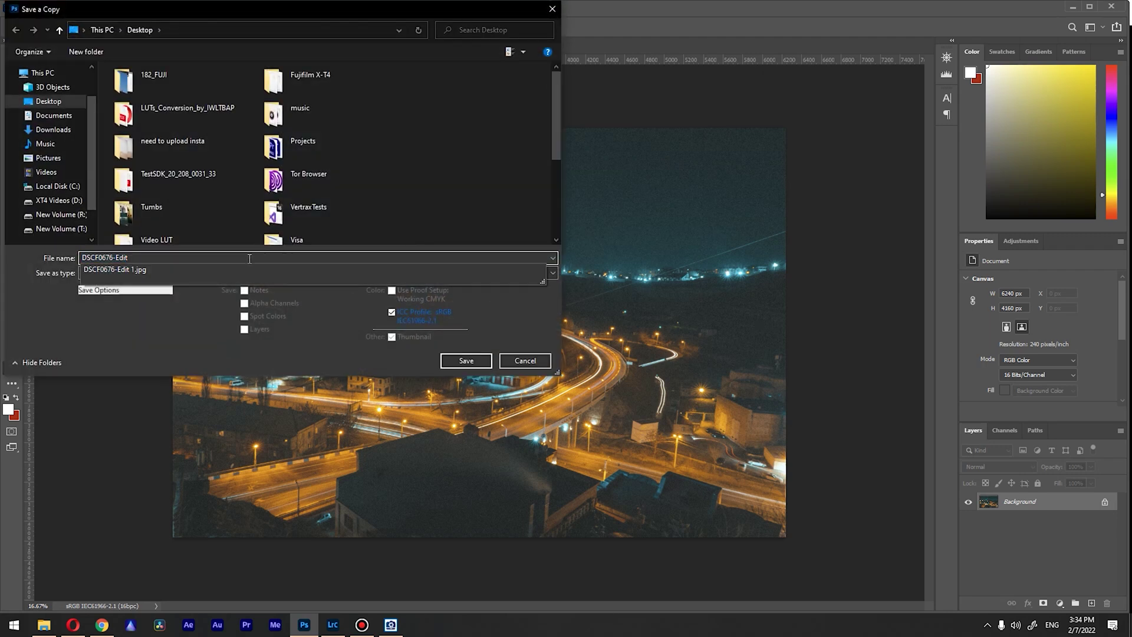
type("2")
left_click(244, 271)
left_click(219, 330)
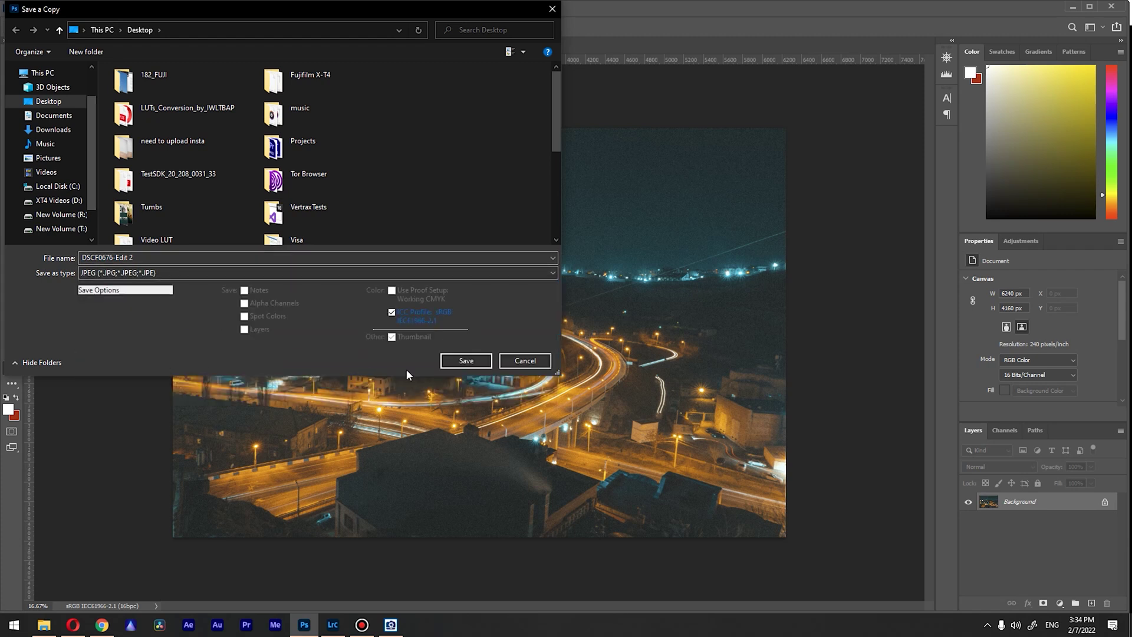
left_click(465, 360)
left_click(613, 149)
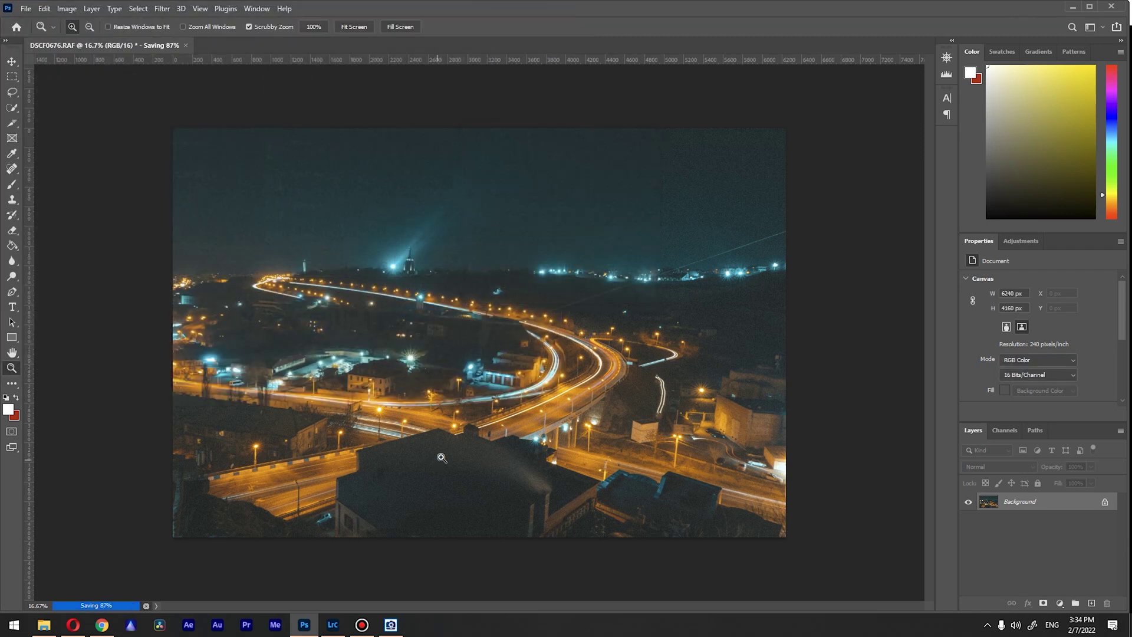
left_click(391, 625)
key("Right")
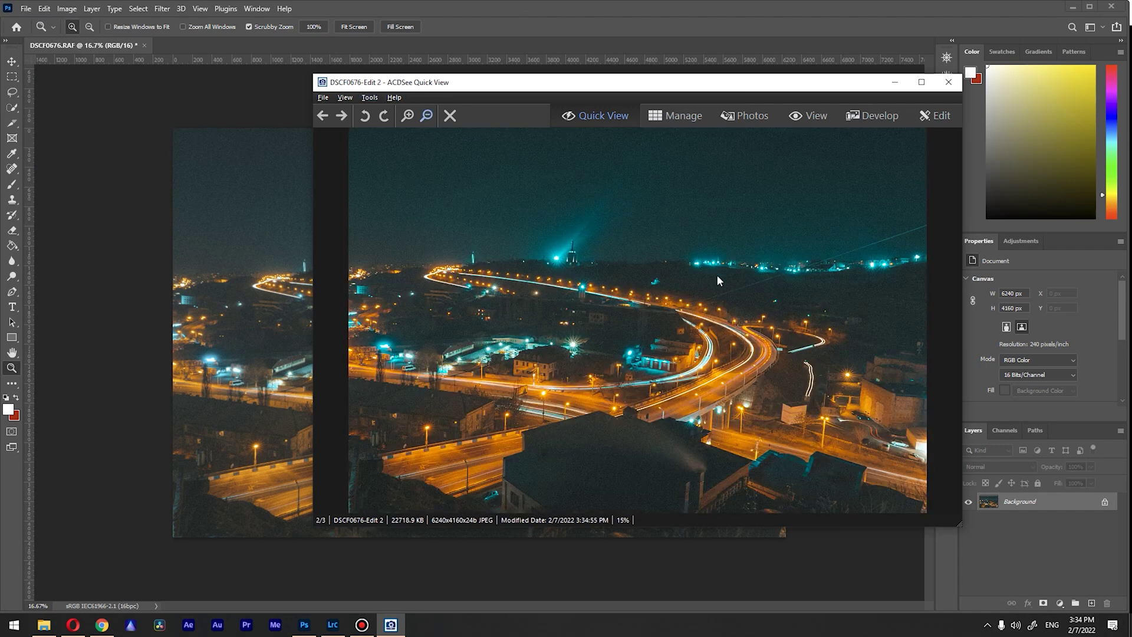
Move the ACDSee viewer to compare Edit 2 against Photoshop, then return to Lightroom.
left_click_drag(552, 89, 696, 98)
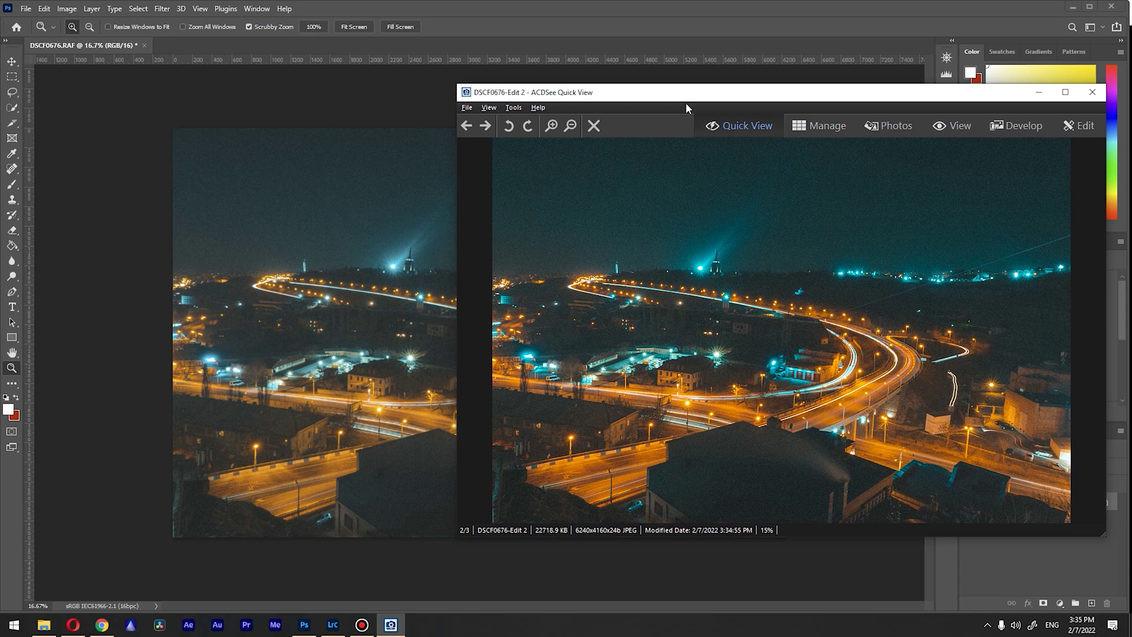
left_click_drag(686, 104, 580, 180)
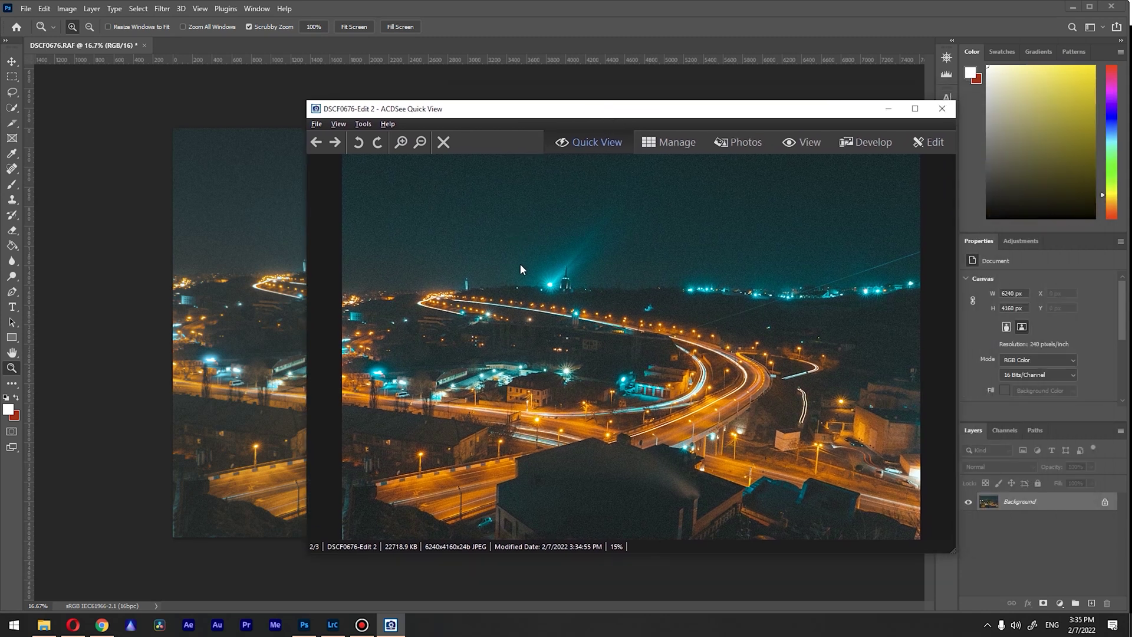
left_click(332, 624)
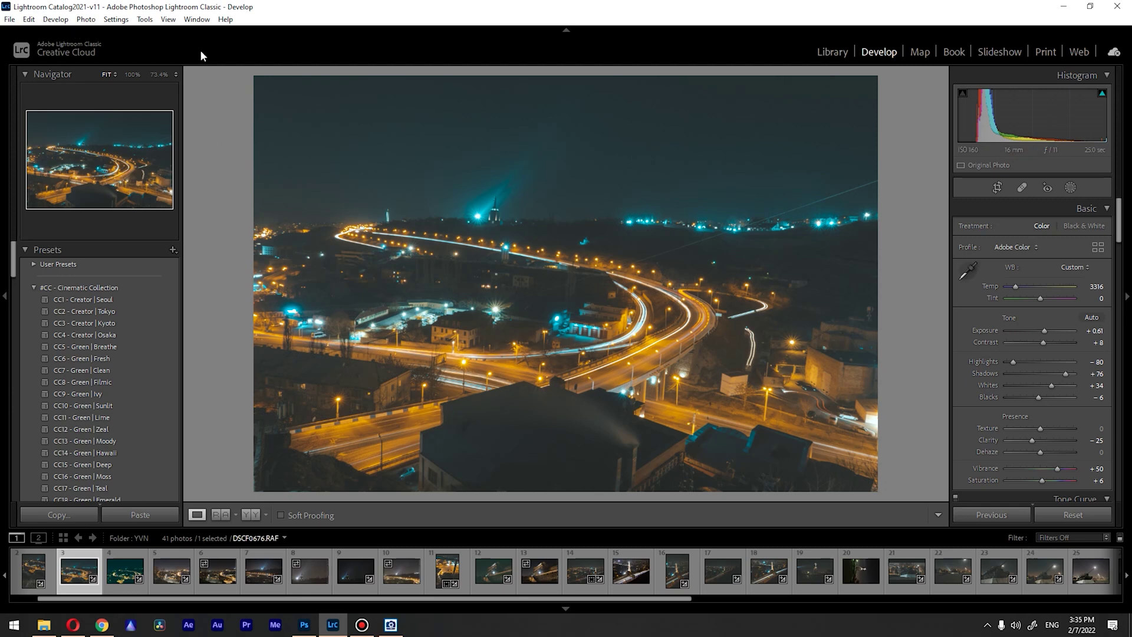
Set Lightroom's External Editing color space for Photoshop 2022 to sRGB.
left_click(28, 19)
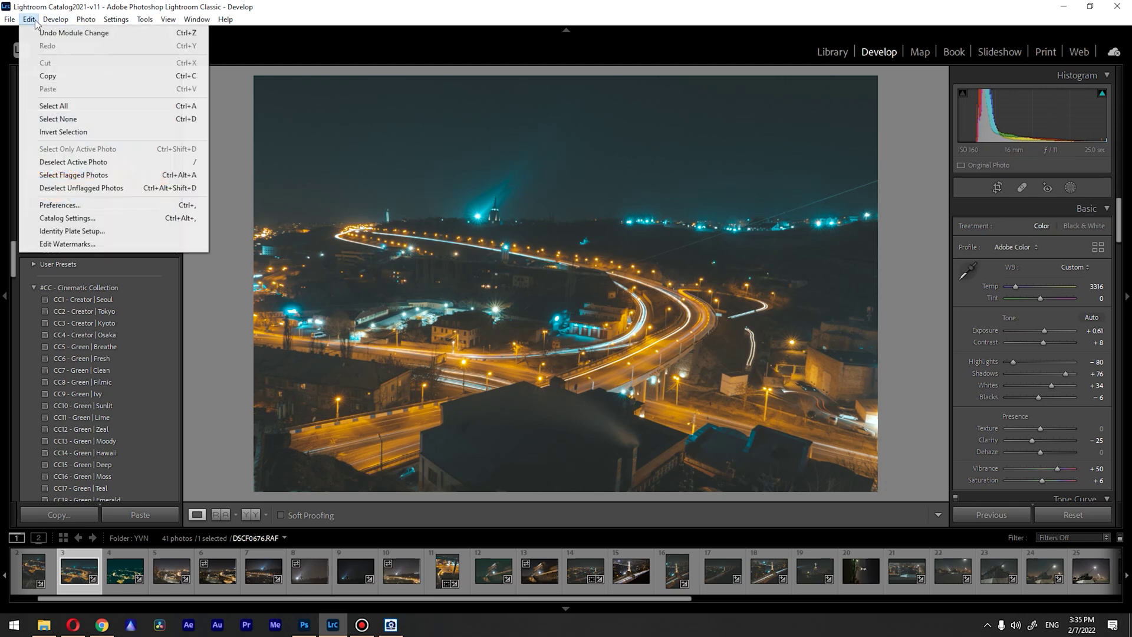
left_click(59, 204)
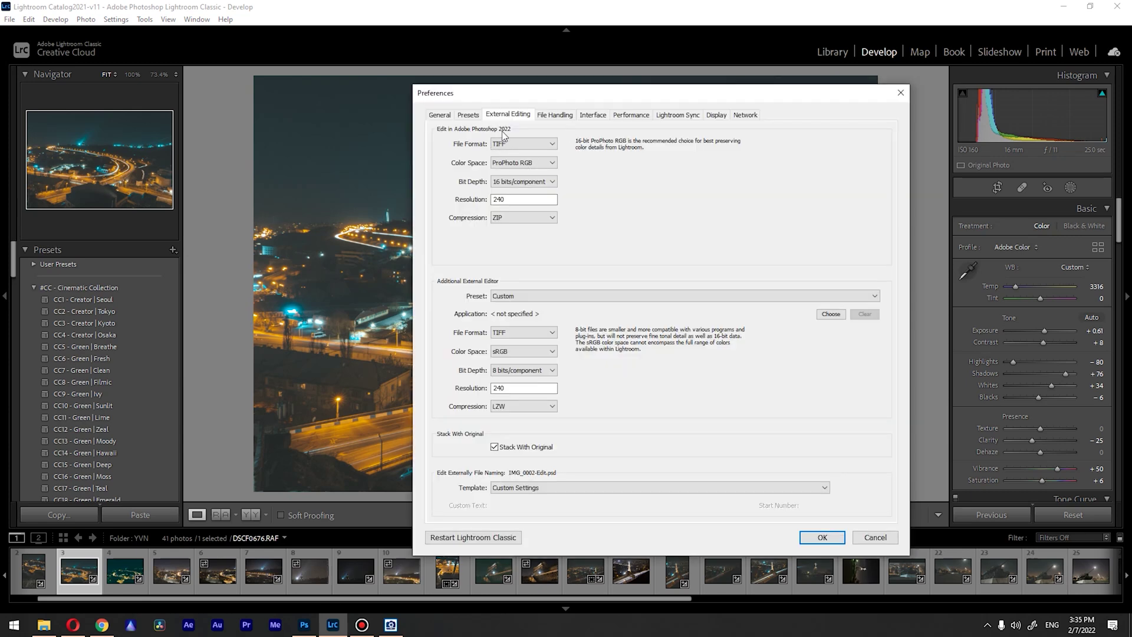
left_click(514, 164)
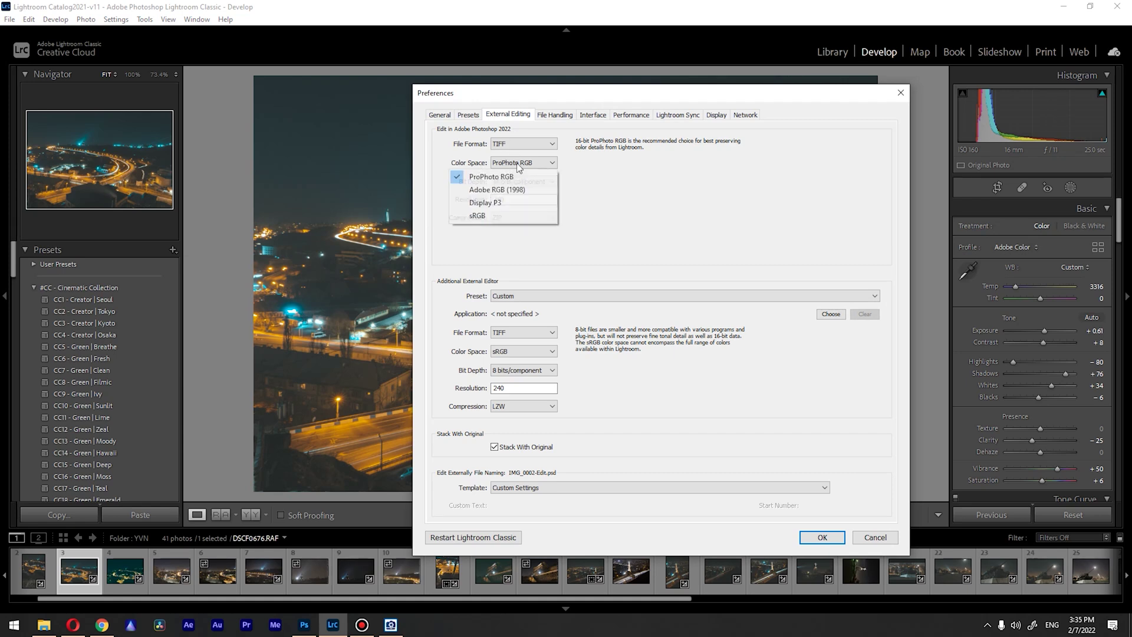
left_click(503, 216)
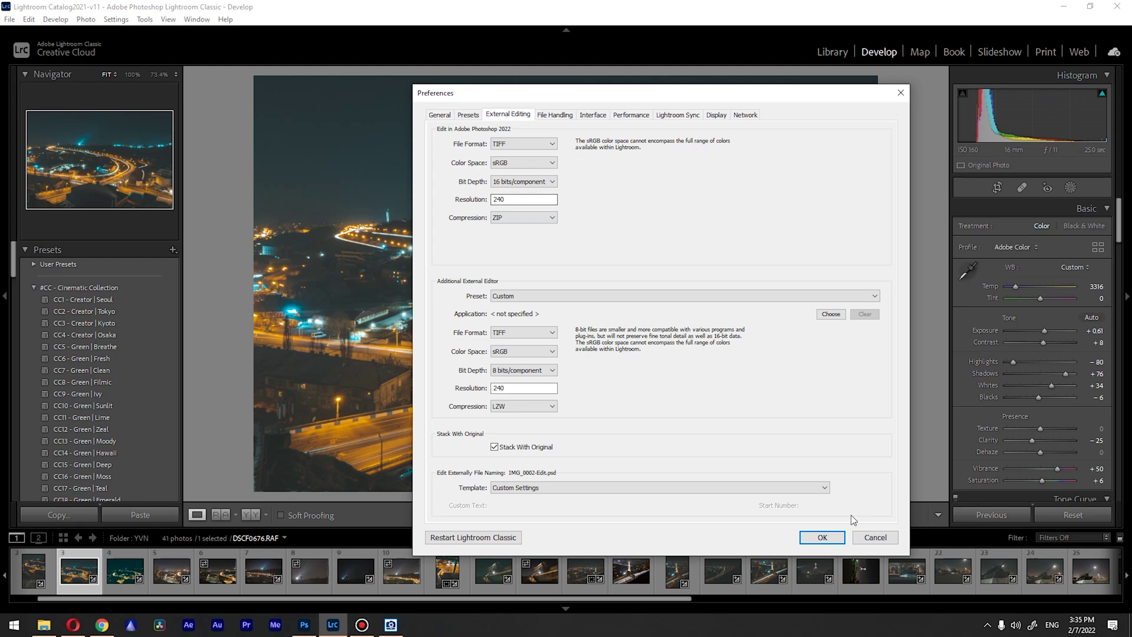
left_click(839, 536)
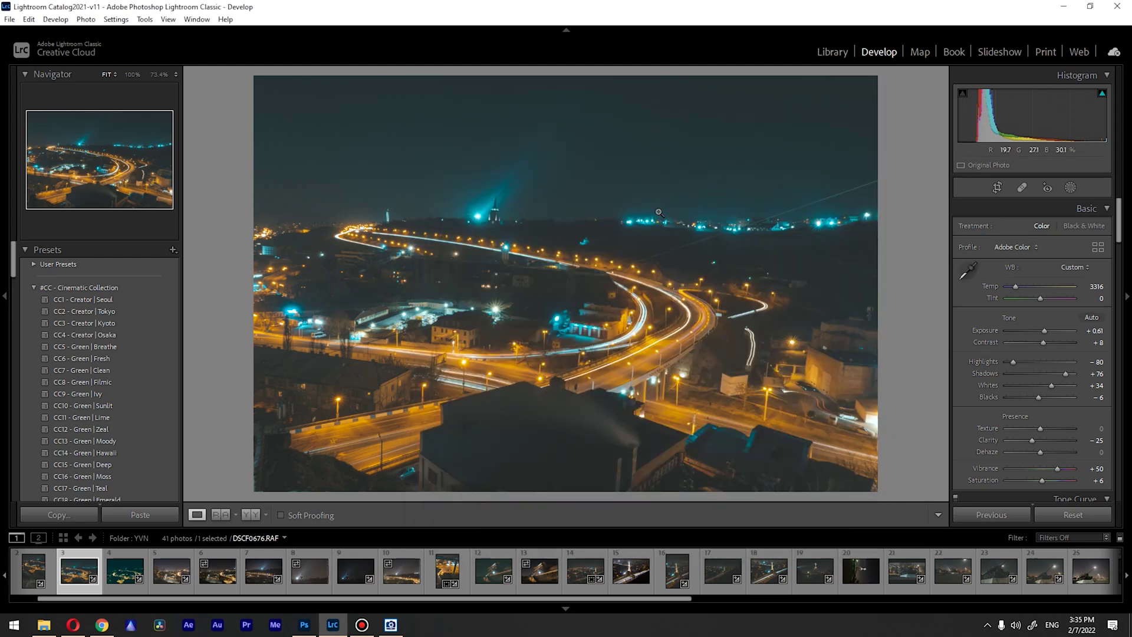
right_click(599, 202)
Send the photo to Photoshop 2022 and close the old DSCF0676 documents without saving.
mouse_move(671, 303)
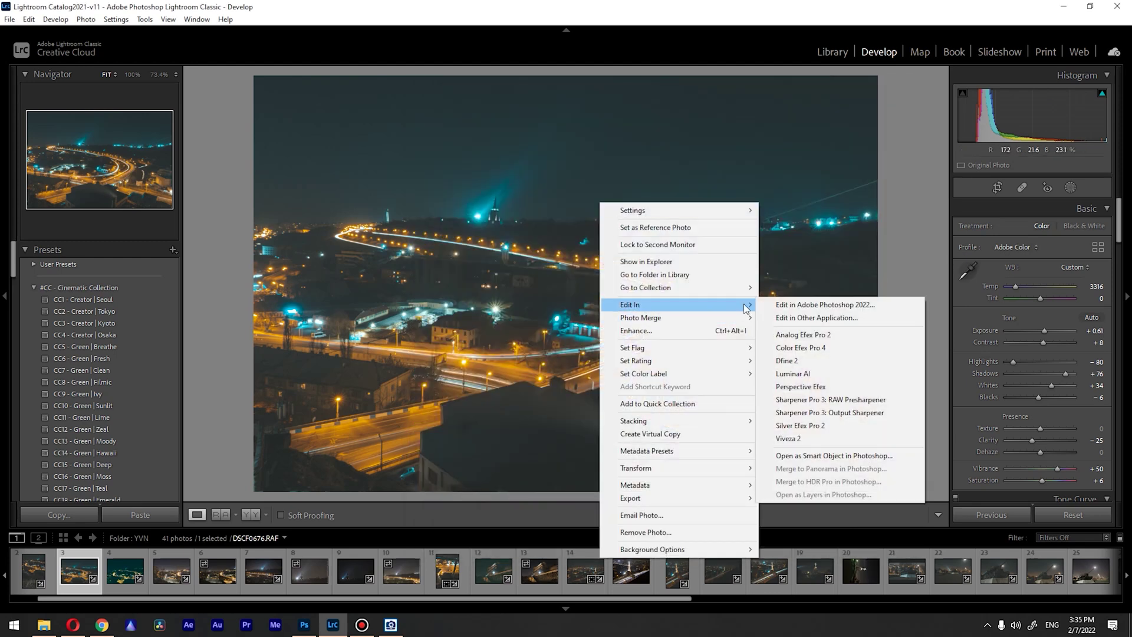
left_click(794, 306)
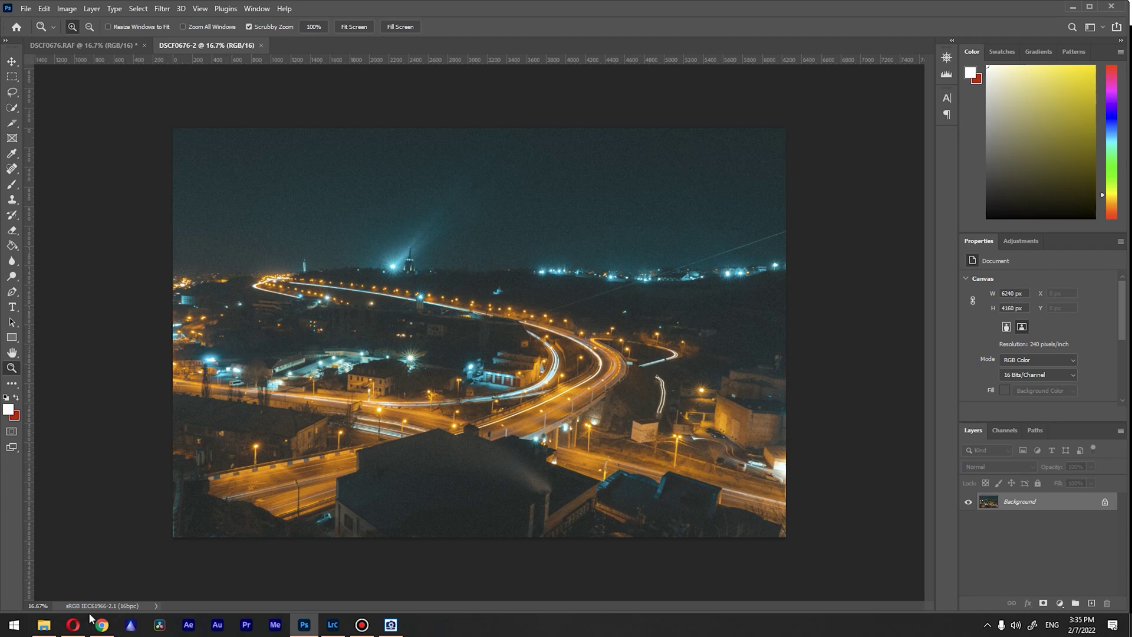
left_click(144, 45)
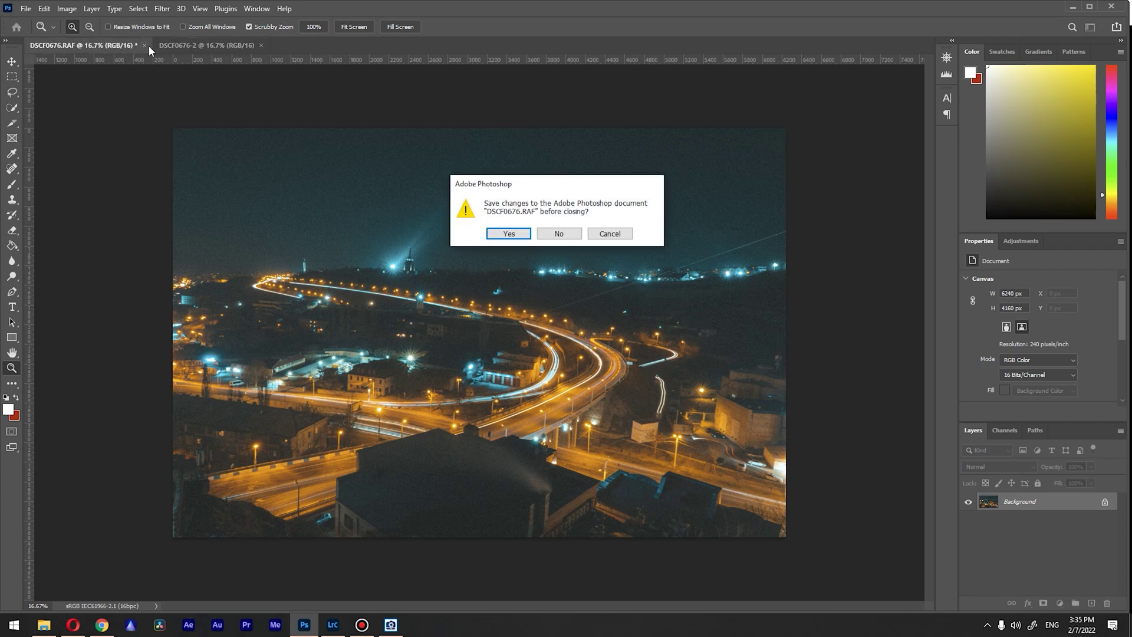
key("Return")
left_click(134, 45)
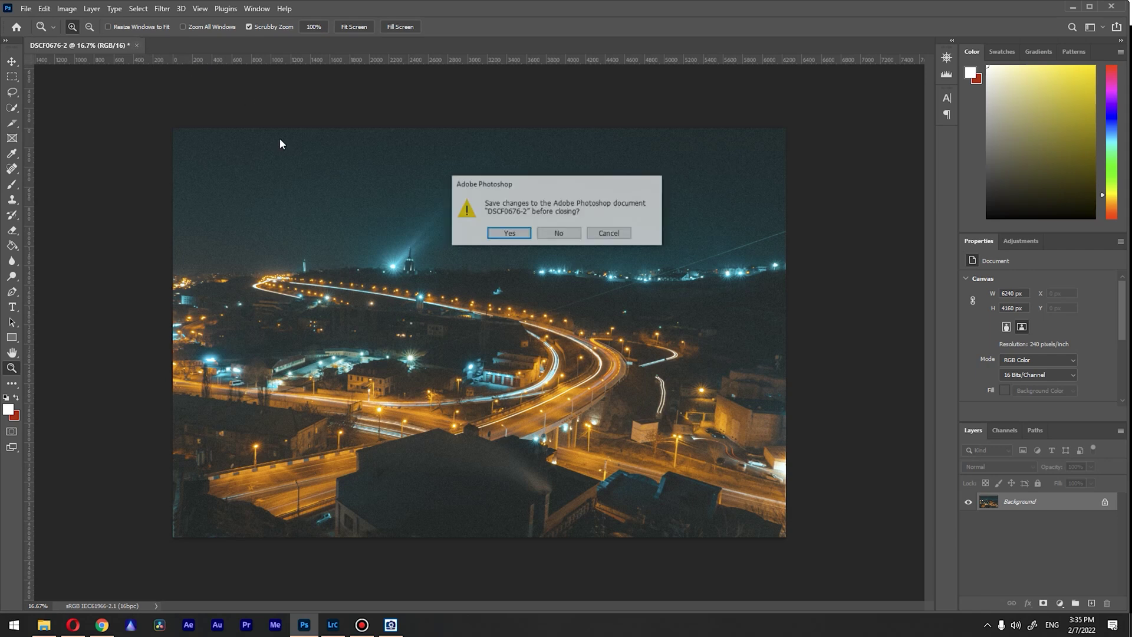
left_click(559, 233)
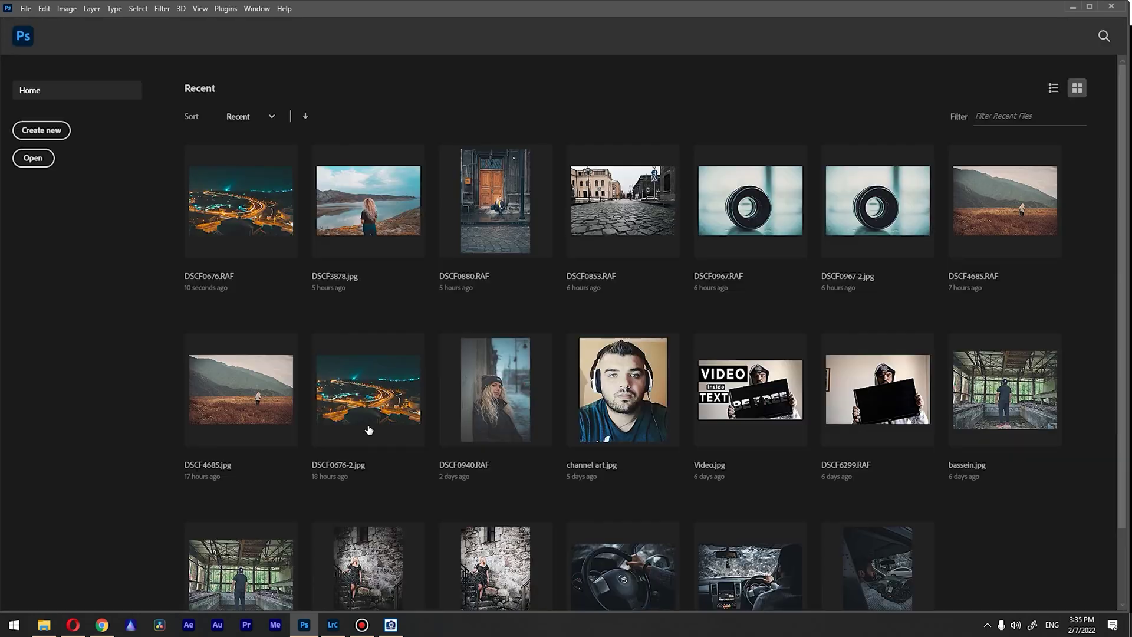
Resend the photo from Lightroom to Photoshop 2022, now opening as sRGB 16-bit.
left_click(332, 625)
right_click(505, 210)
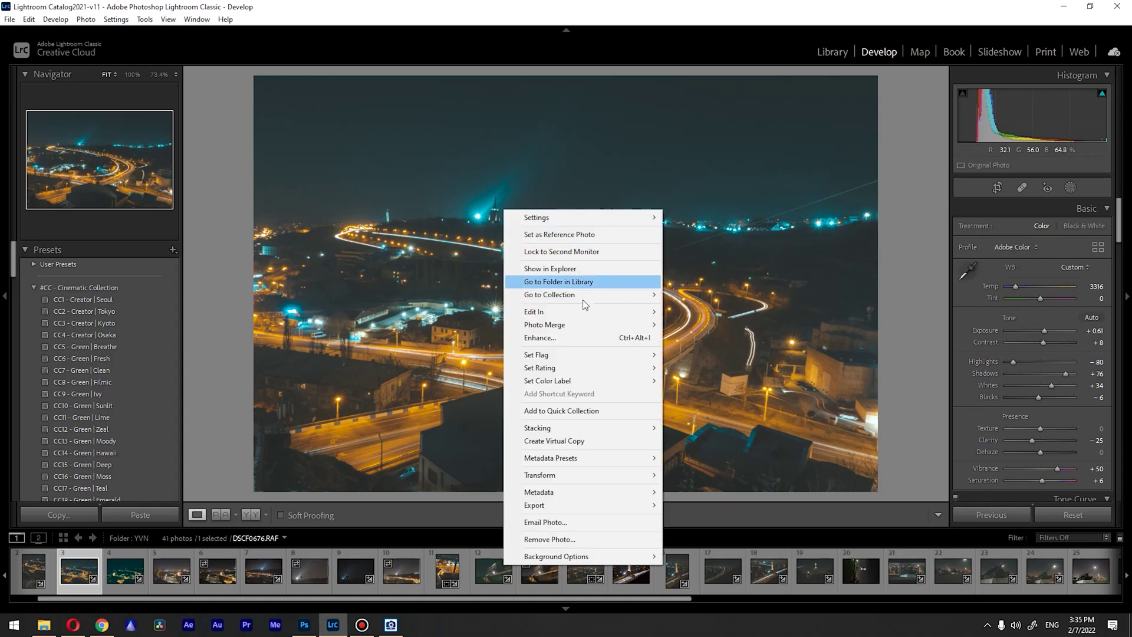
mouse_move(613, 317)
left_click(729, 311)
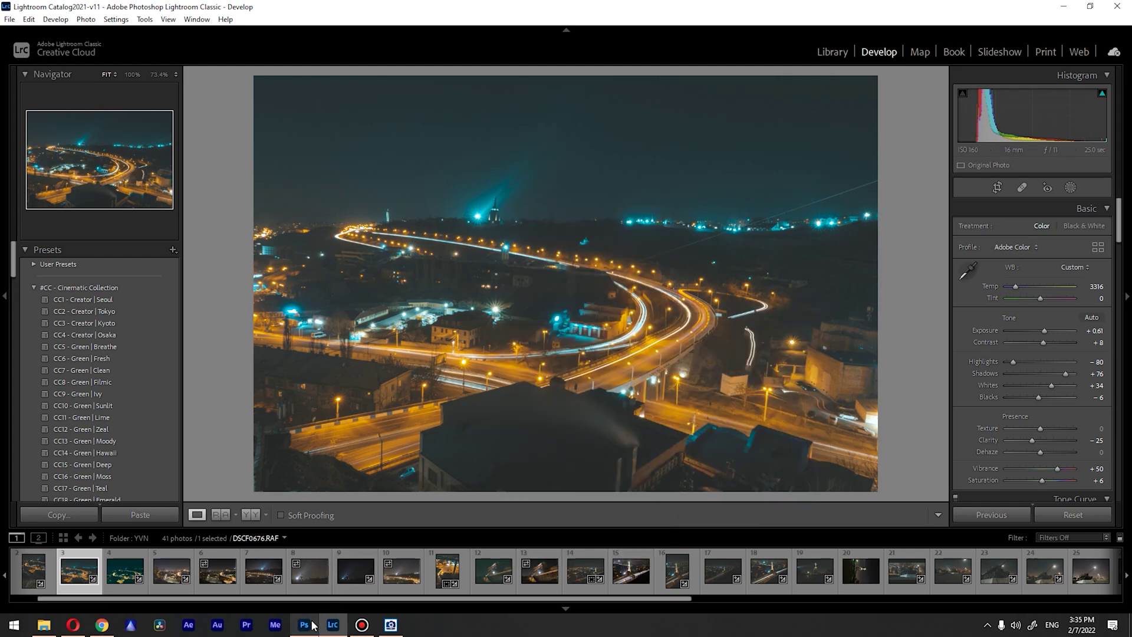
left_click(348, 575)
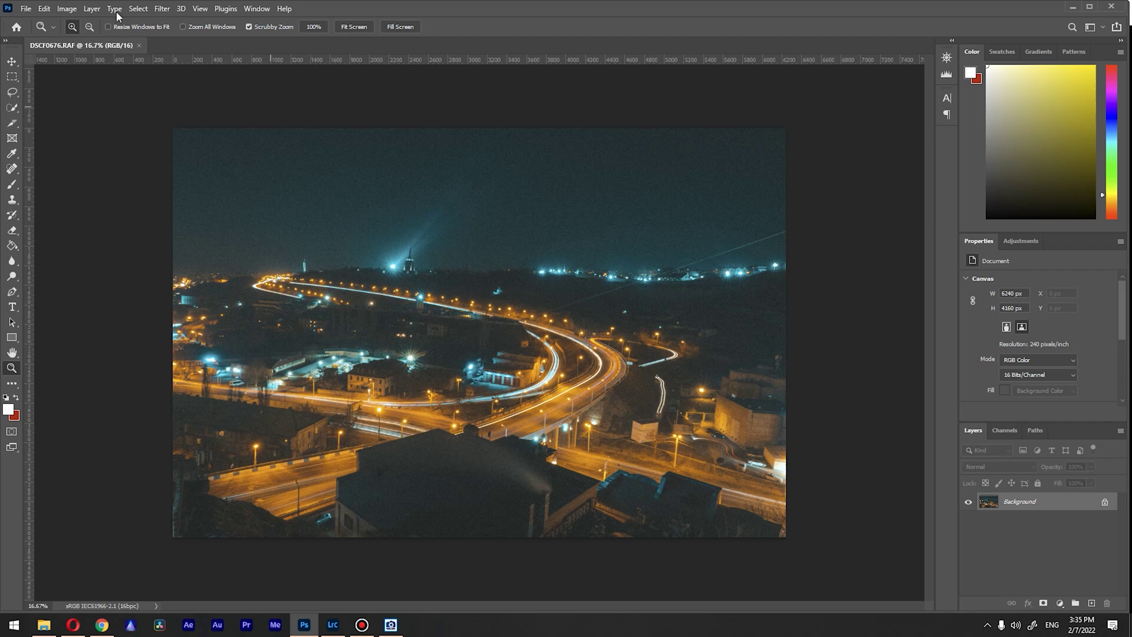
Save the JPEG copy 'DSCF0676-Edit 3' to the Desktop and view it in ACDSee.
left_click(31, 8)
left_click(82, 164)
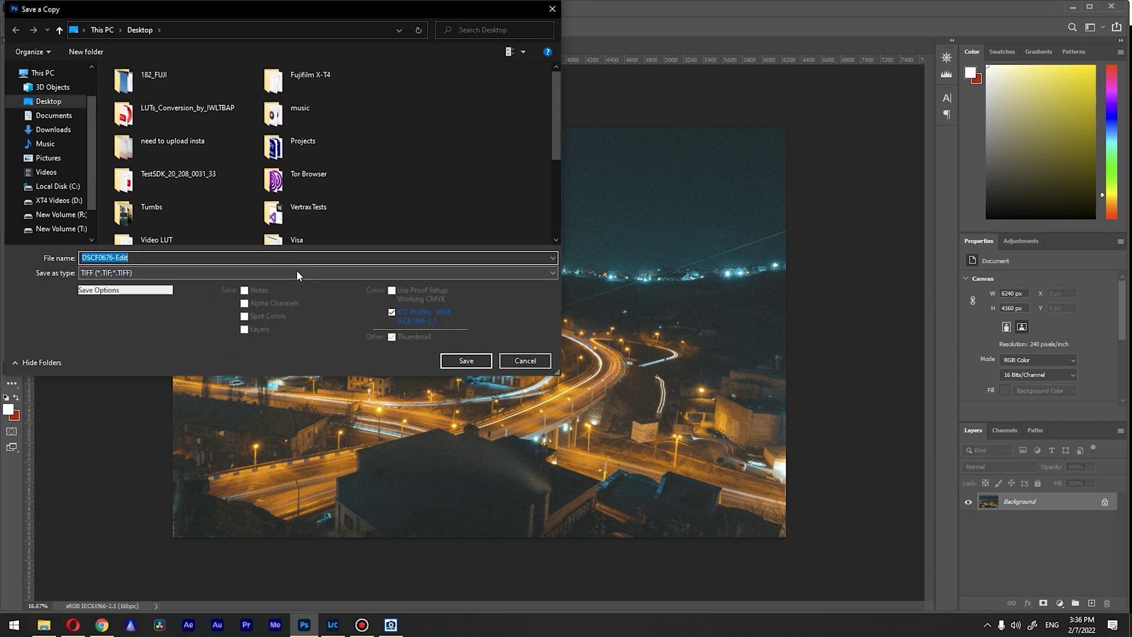
left_click(204, 254)
type("3")
left_click(253, 273)
left_click(239, 329)
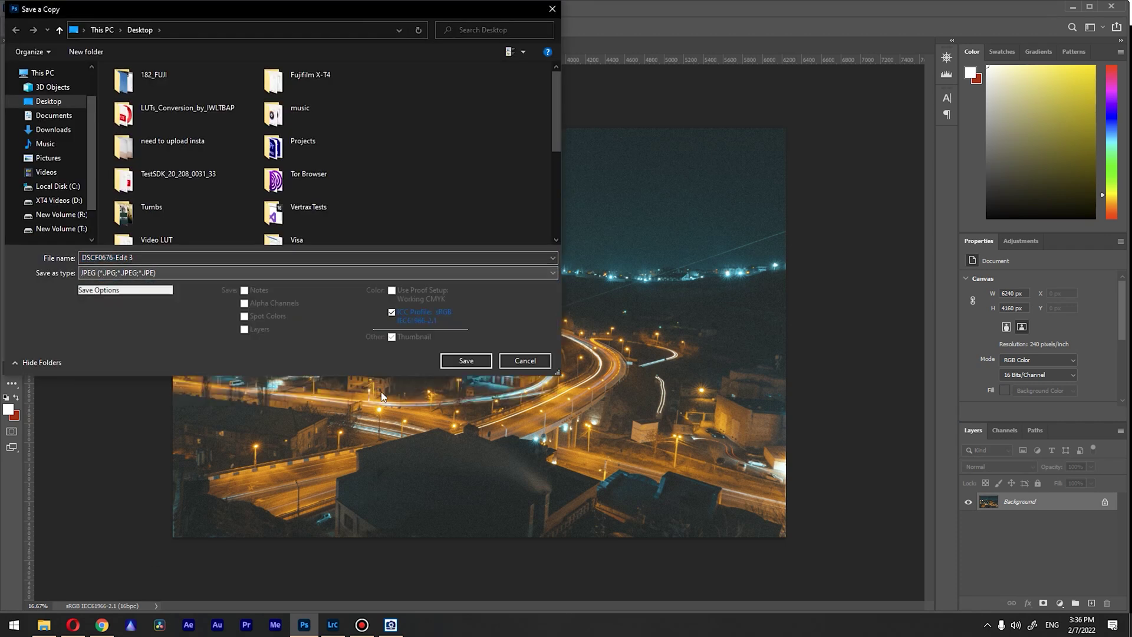
left_click(463, 362)
left_click(630, 155)
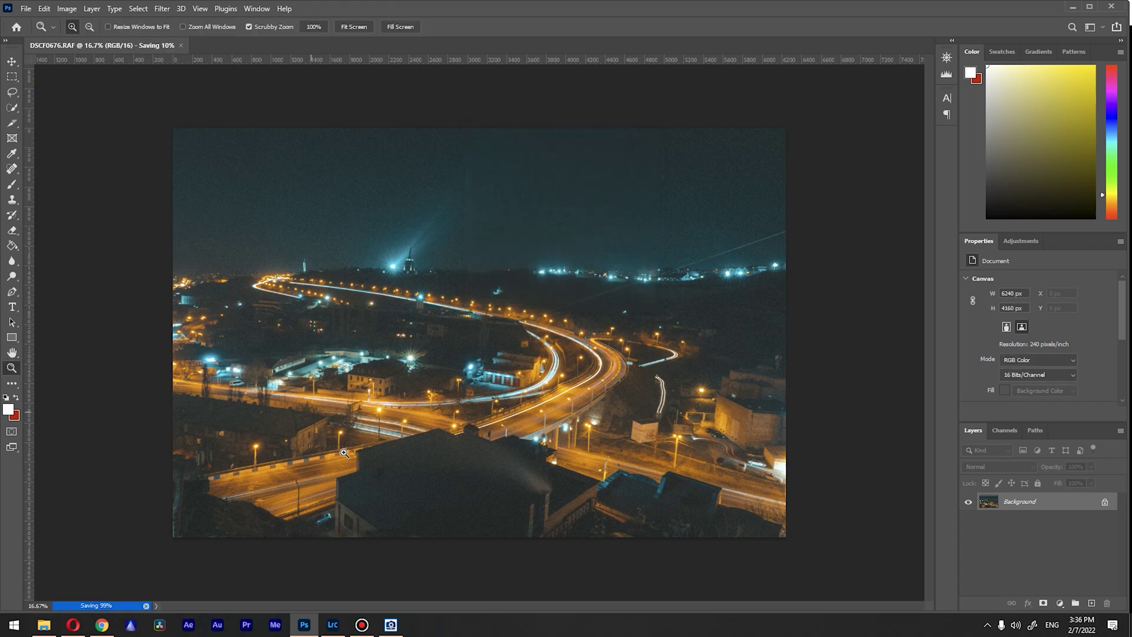
left_click(392, 626)
scroll(549, 209, "down", 1)
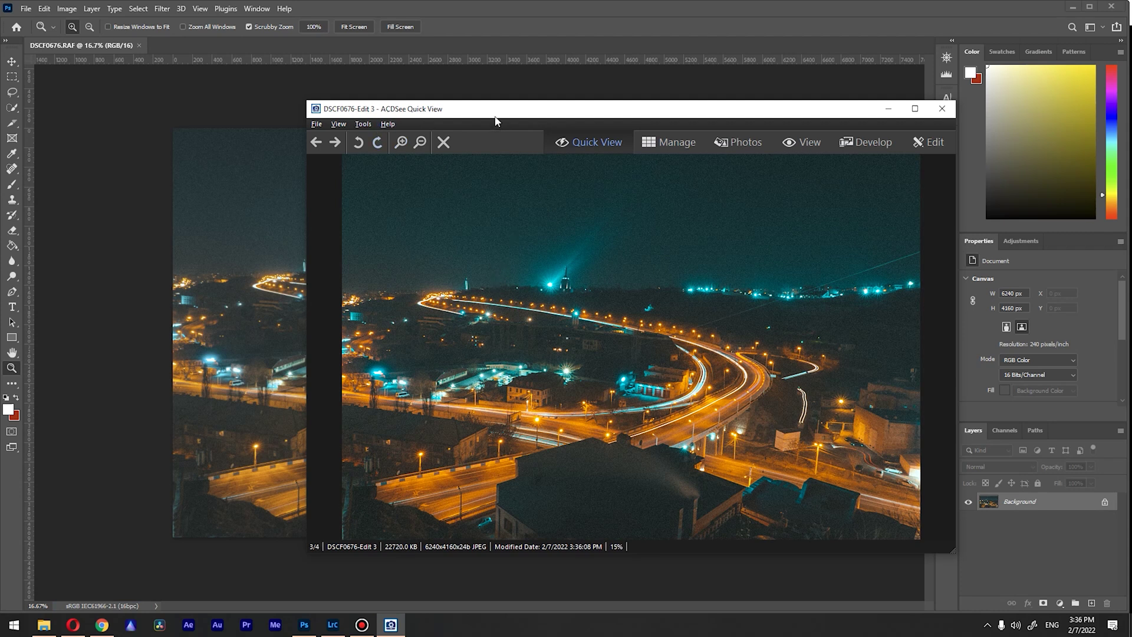
left_click_drag(495, 117, 358, 129)
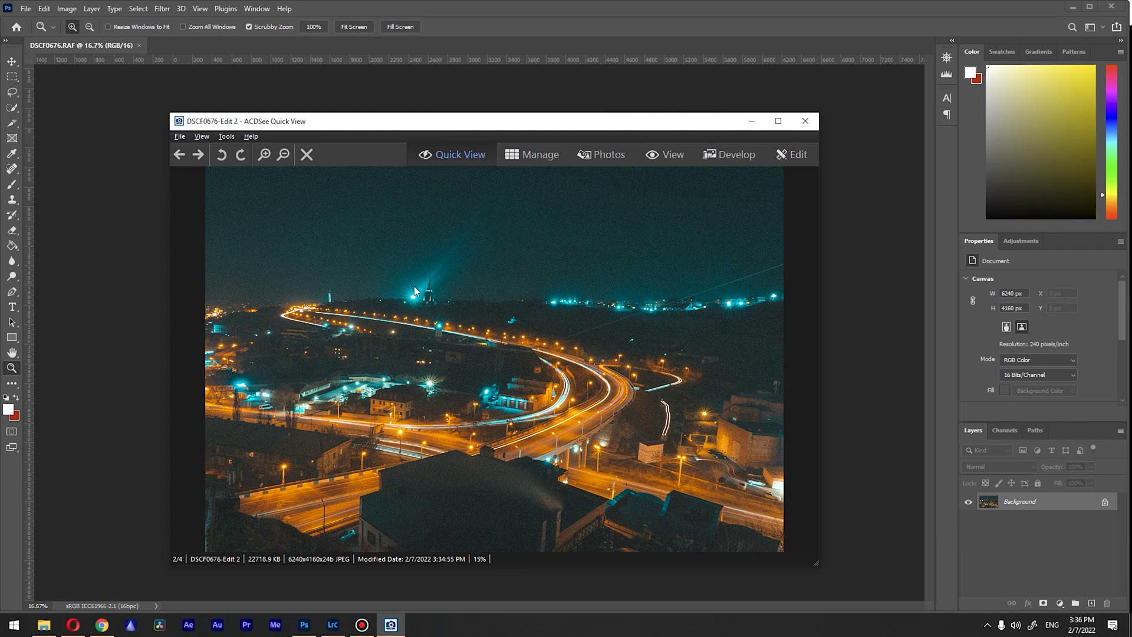